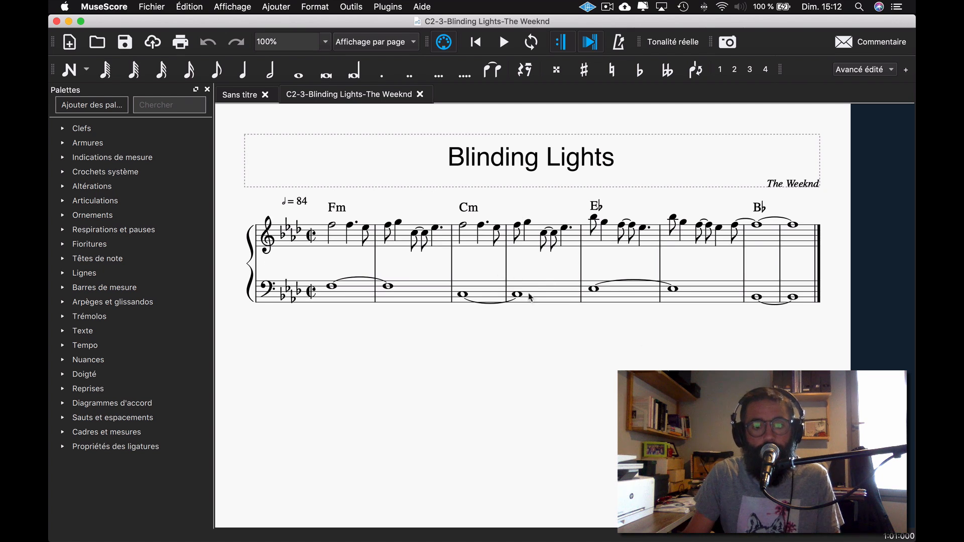
# - Halve the first treble note of measure 3 to a quarter note, and undo the change
pyautogui.click(462, 225)
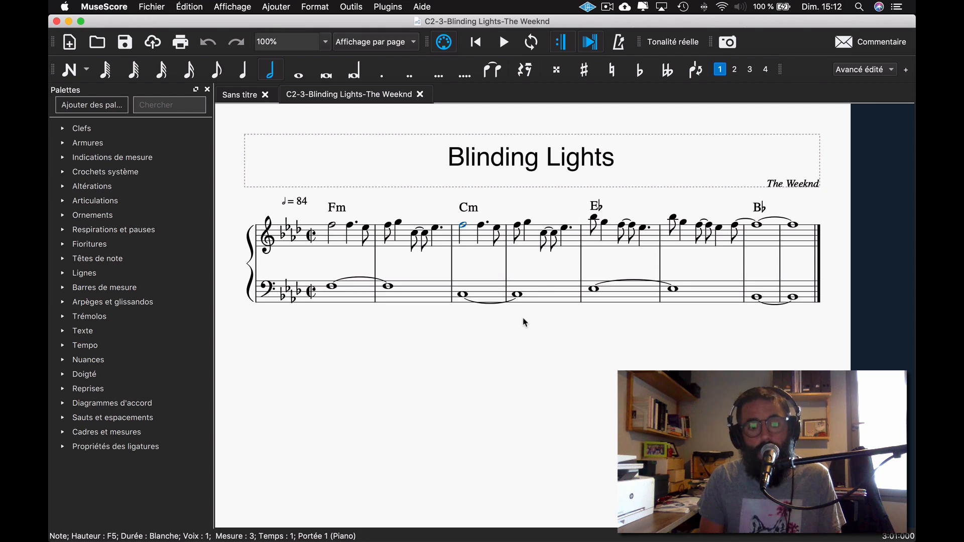
pyautogui.press('q')
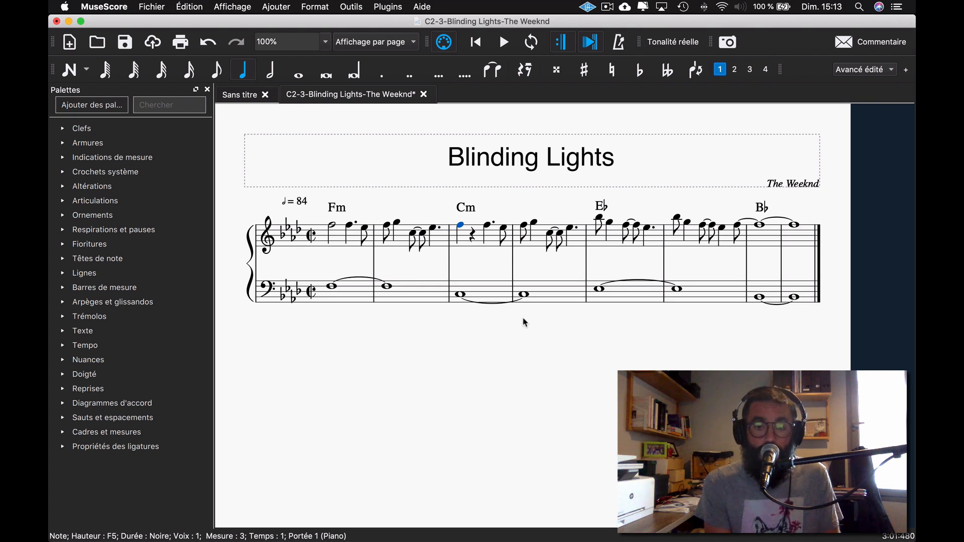
pyautogui.press('super+z')
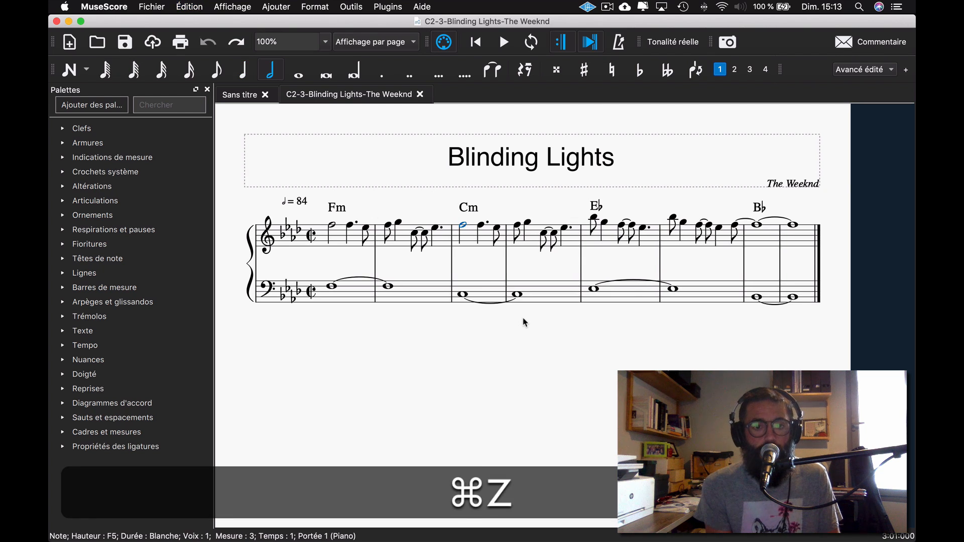
# - Assign the quarter-note duration directly to the selected first treble note of measure 3, and undo it
pyautogui.hscroll(-5, 524, 323)
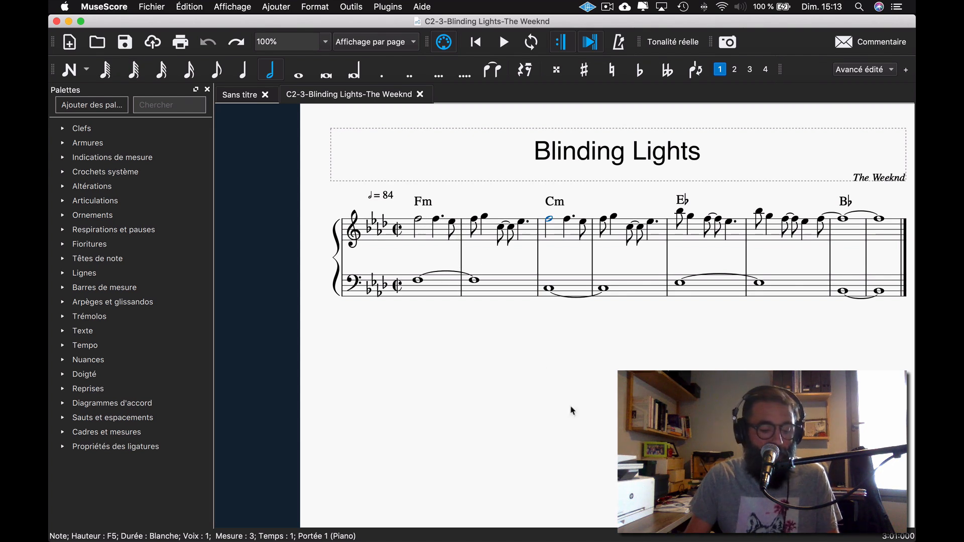
pyautogui.press('5')
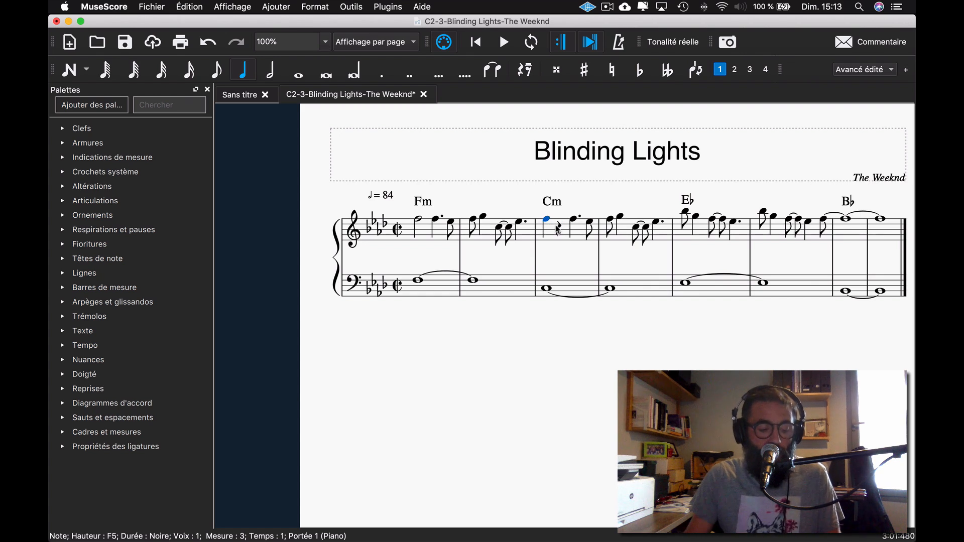
pyautogui.press('super+z')
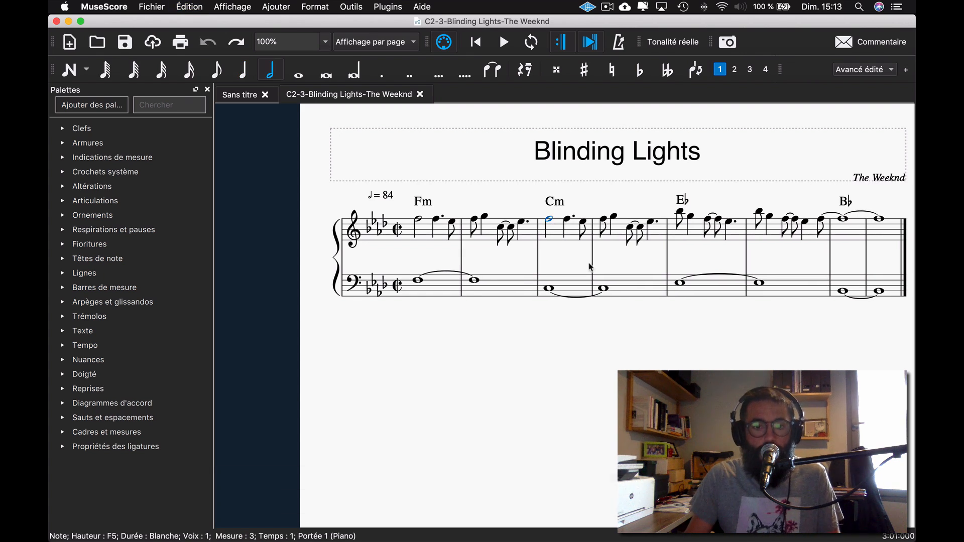
# - Double the first treble note of measure 3 to a whole note, undo the change and clear the selection
pyautogui.press('w')
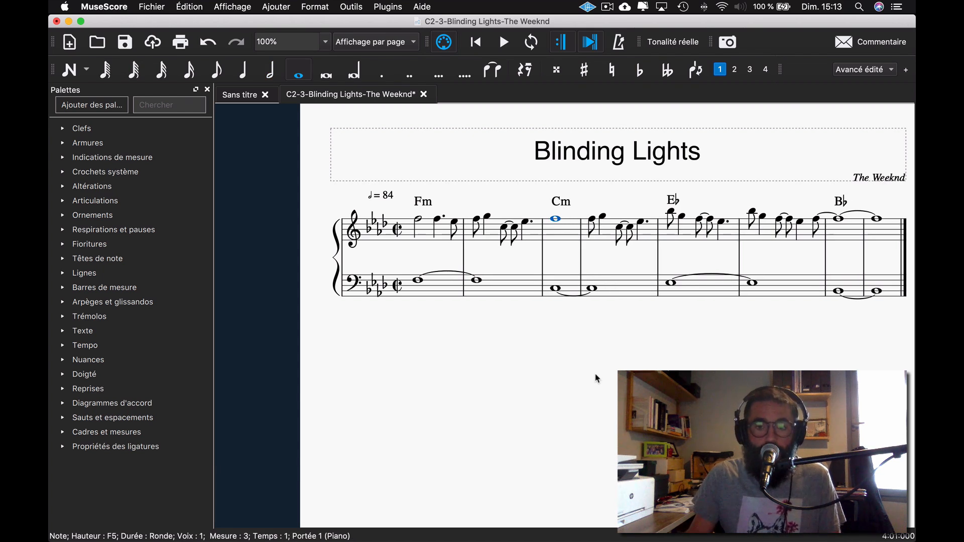
pyautogui.press('super+z')
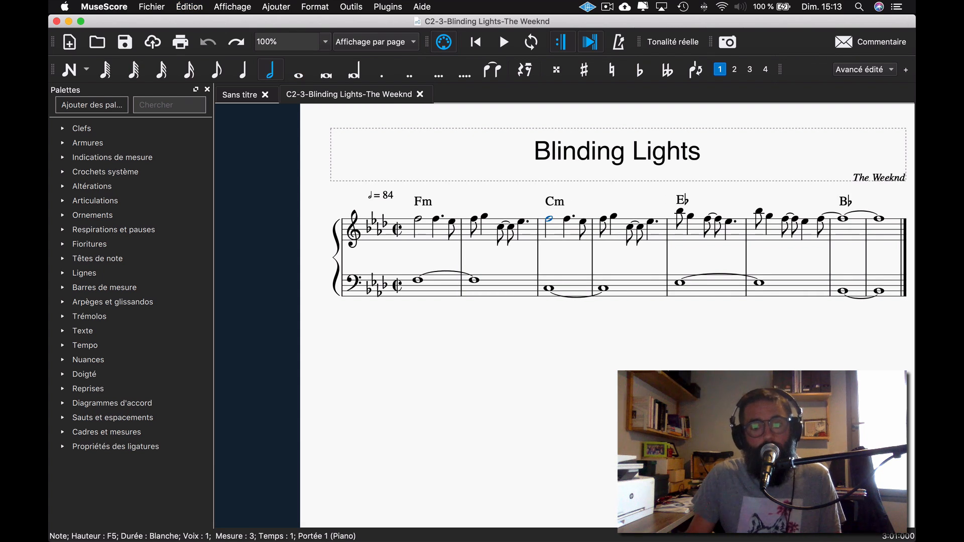
pyautogui.click(600, 396)
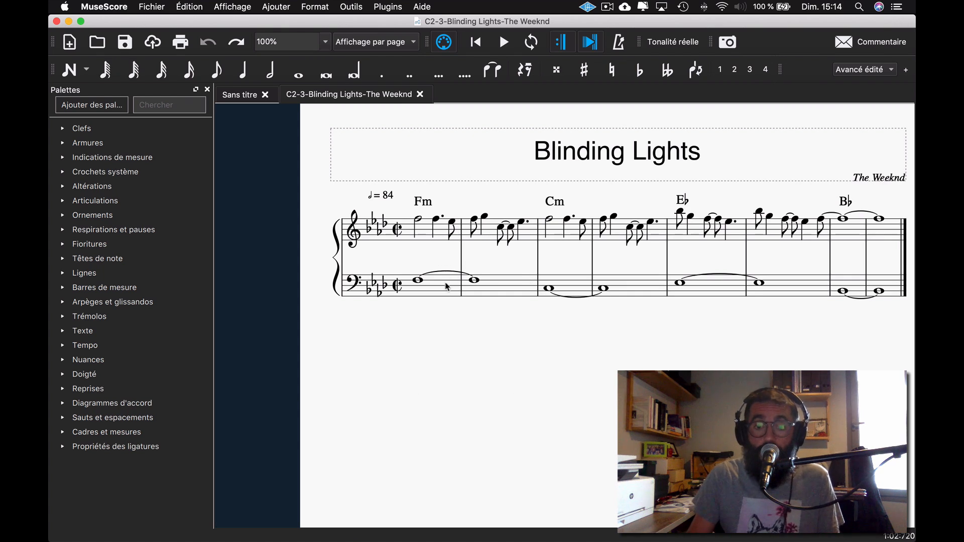
# - Double the duration of the first treble note in measure 6 and in measure 3, undoing each change
pyautogui.click(760, 212)
pyautogui.press('w')
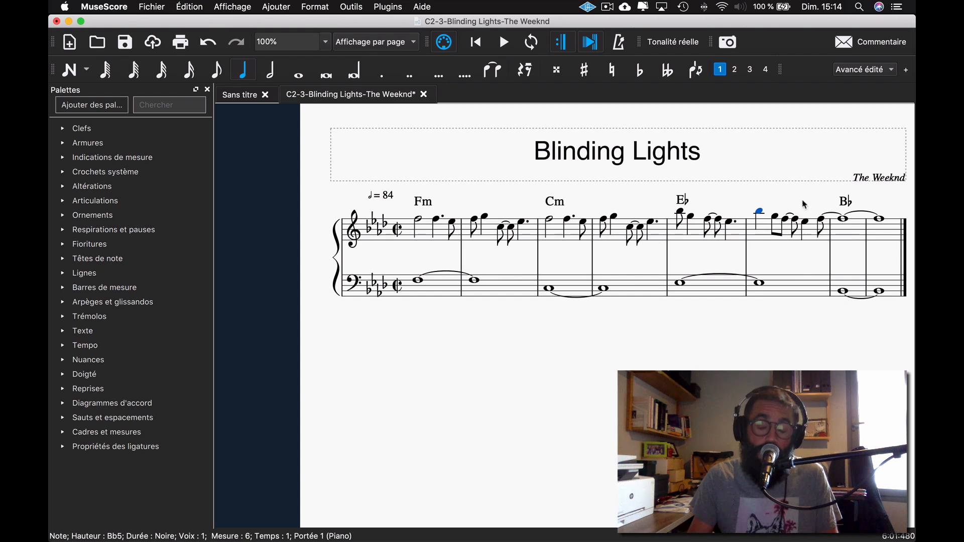
pyautogui.press('super+z')
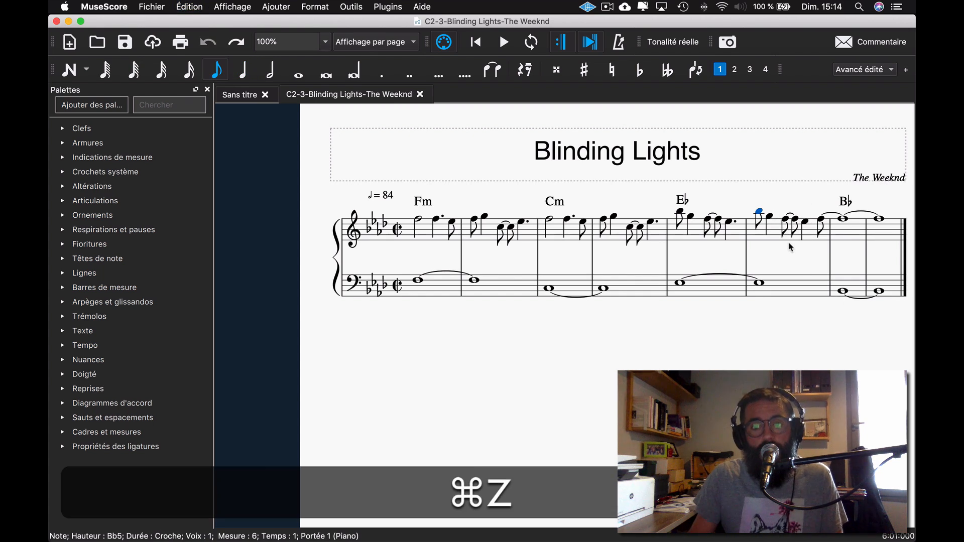
pyautogui.click(550, 219)
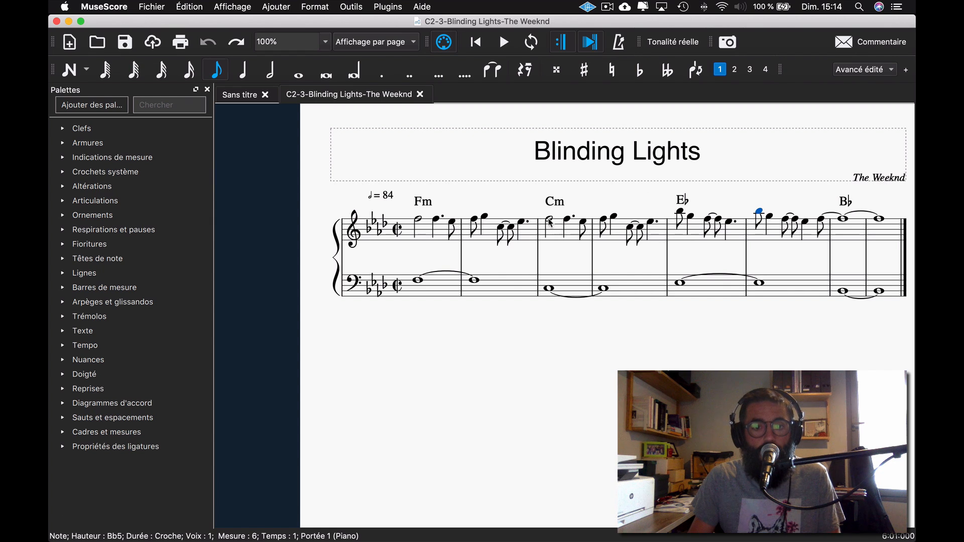
pyautogui.press('w')
pyautogui.press('super+z')
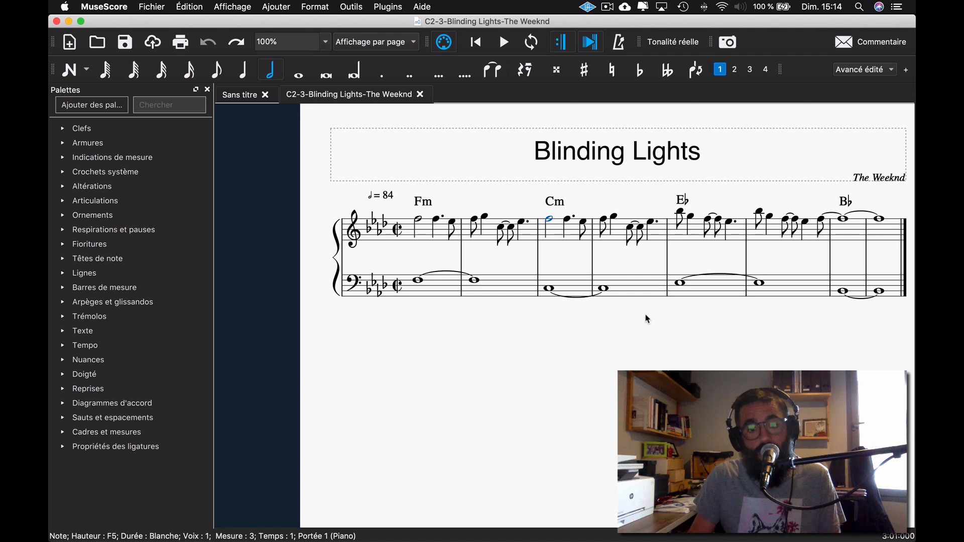
# - Halve the bass note of measure 2 to a half note, and double it back to a whole note
pyautogui.click(474, 280)
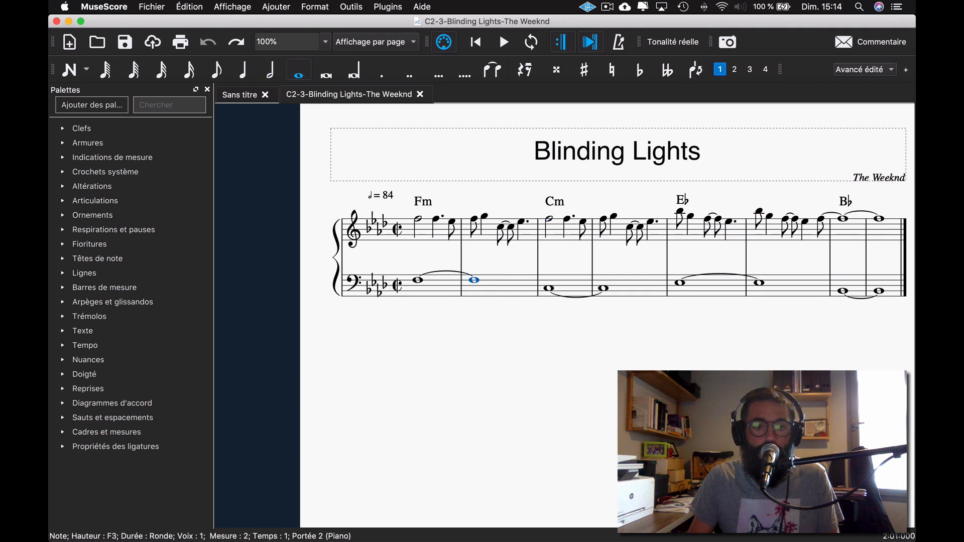
pyautogui.press('q')
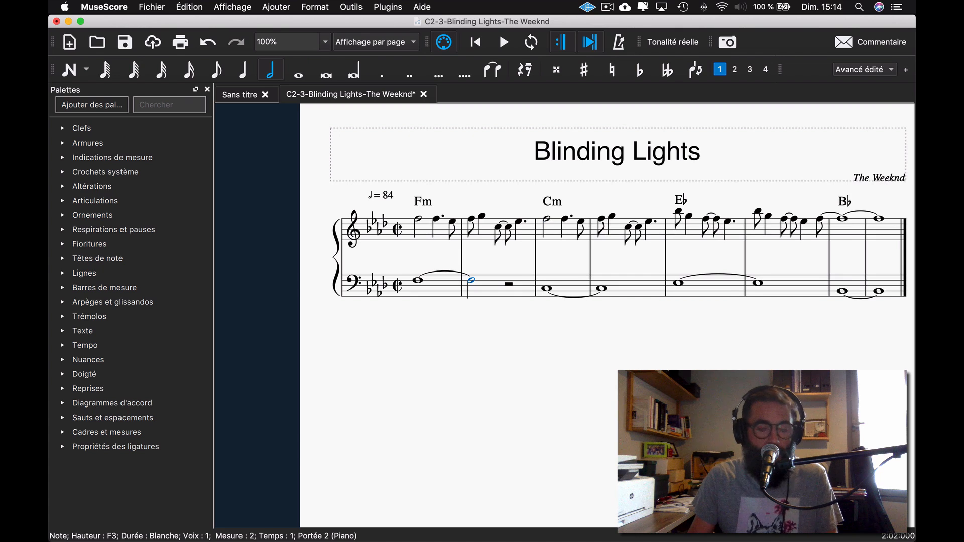
pyautogui.press('w')
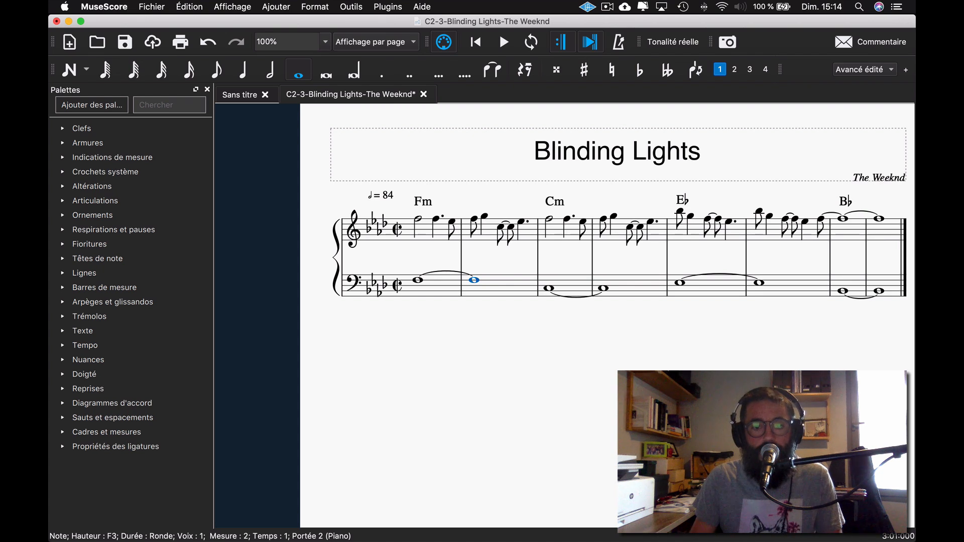
# - Cycle the first treble note of measure 3 through the enharmonic spellings G double-flat and E-sharp, back to F
pyautogui.click(550, 221)
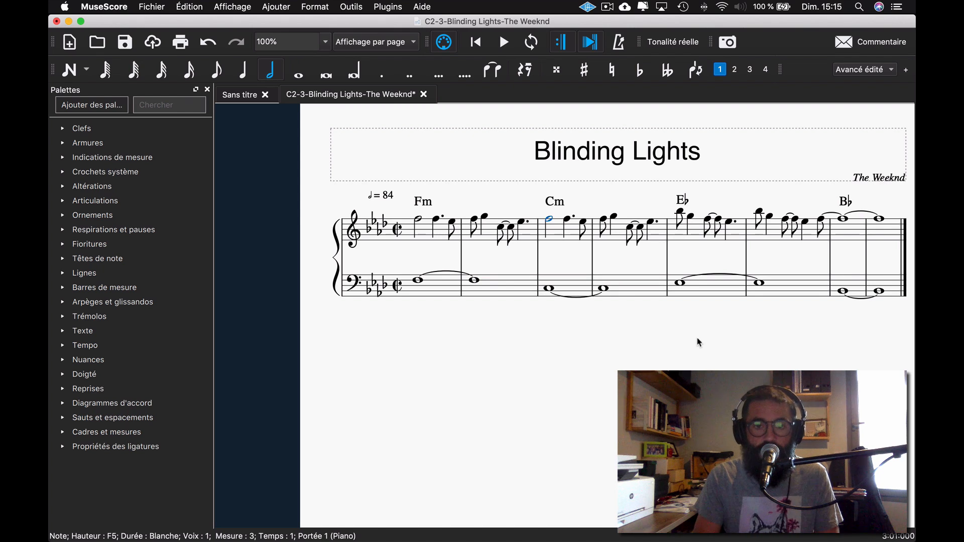
pyautogui.press('j')
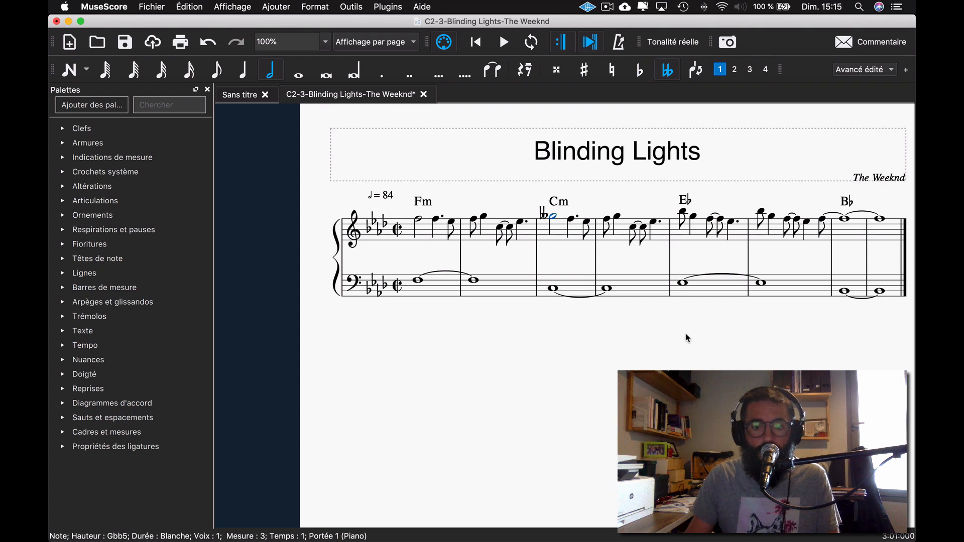
pyautogui.press('j')
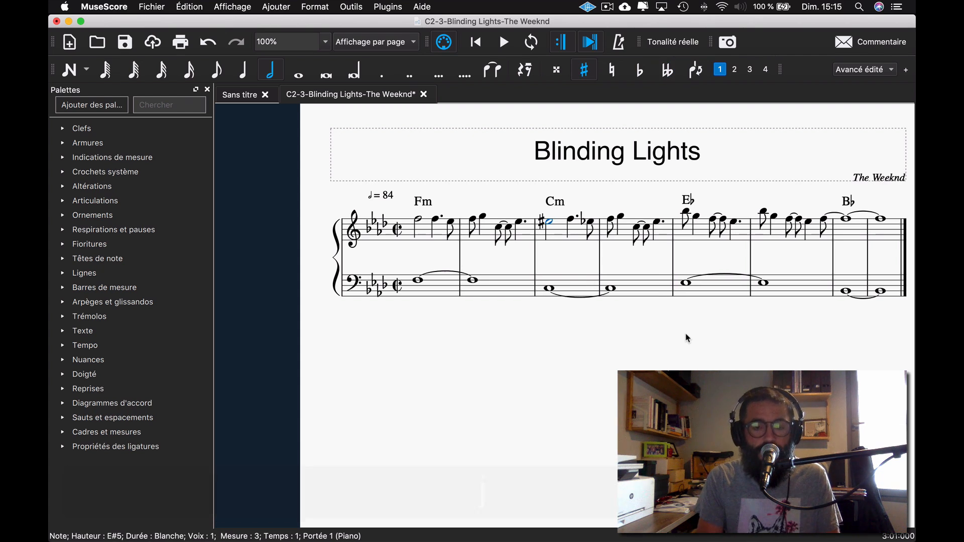
pyautogui.press('j')
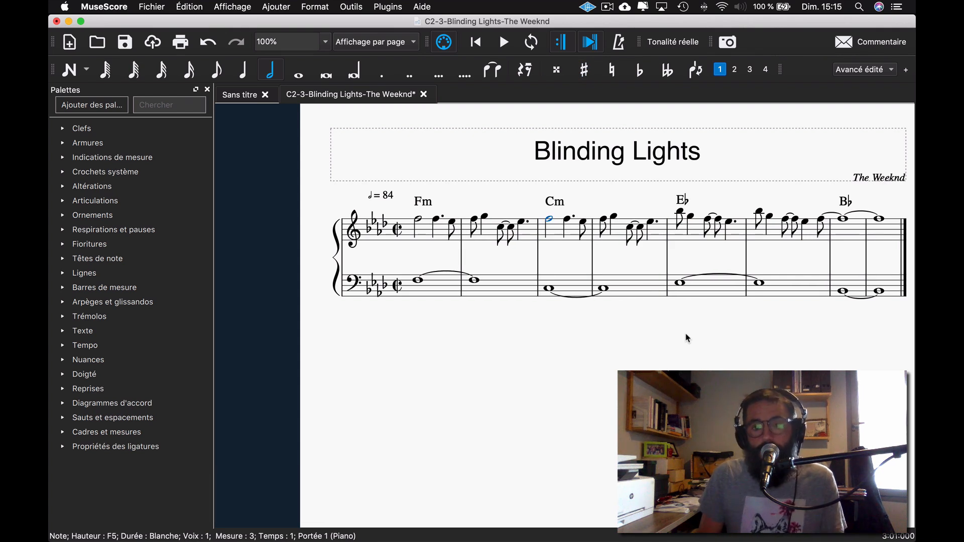
# - Raise the first treble note of measure 3 by two semitones, and lower it one semitone to G-flat
pyautogui.press('Up')
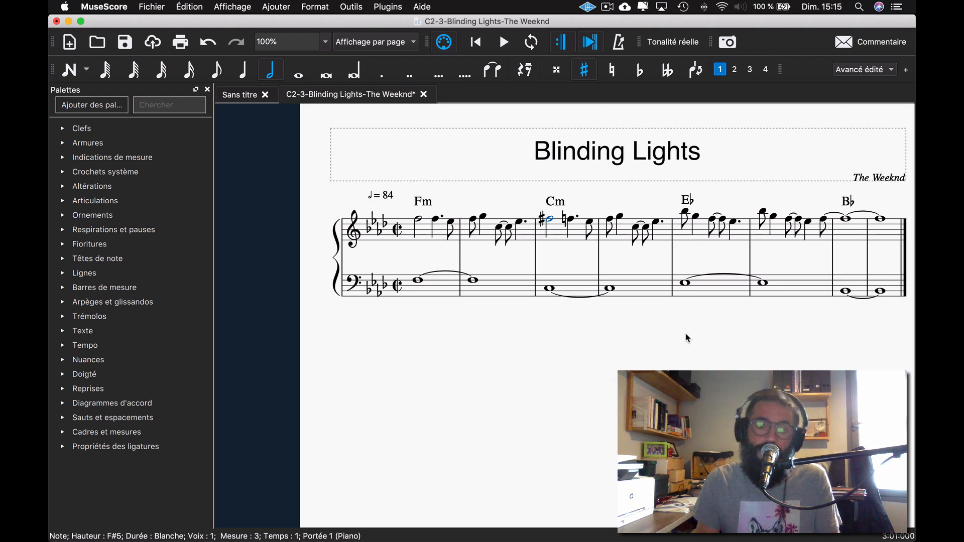
pyautogui.press('Up')
pyautogui.press('Down')
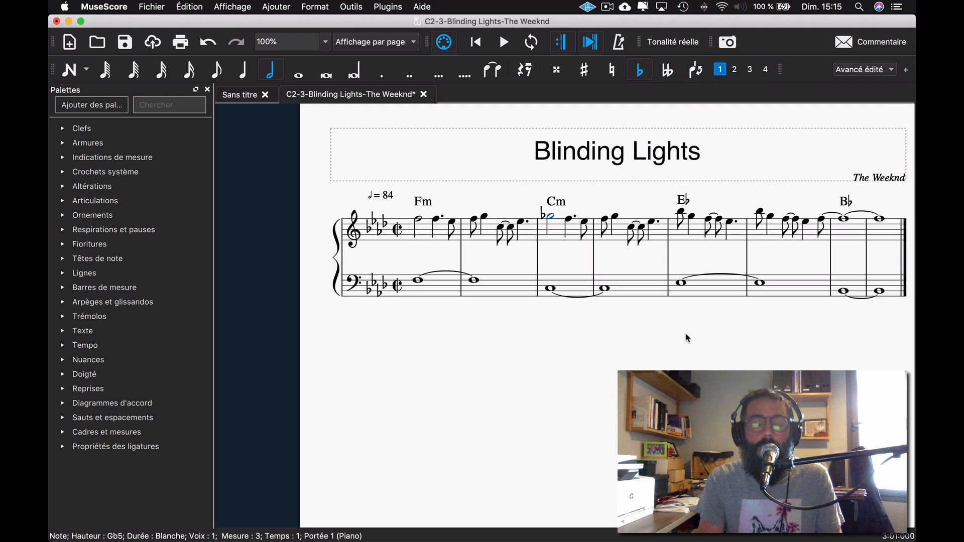
# - Switch the G-flat in measure 3 to its other enharmonic spelling and back, and return its pitch to F
pyautogui.press('j')
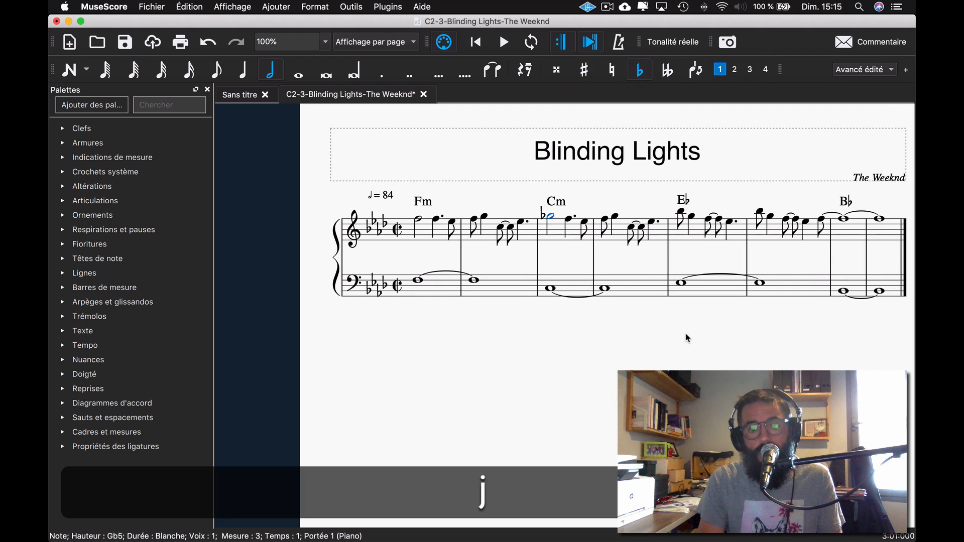
pyautogui.press('j')
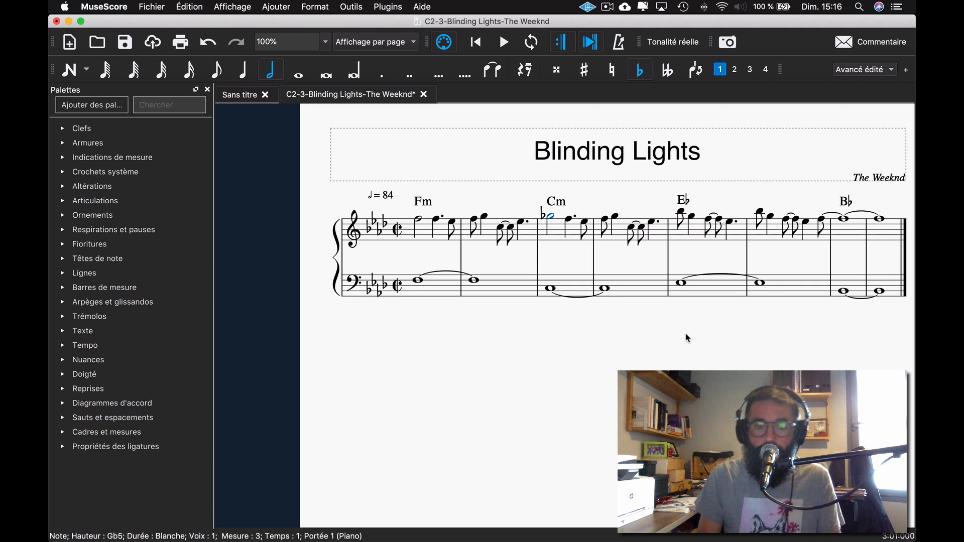
pyautogui.press('Down')
pyautogui.press('Up')
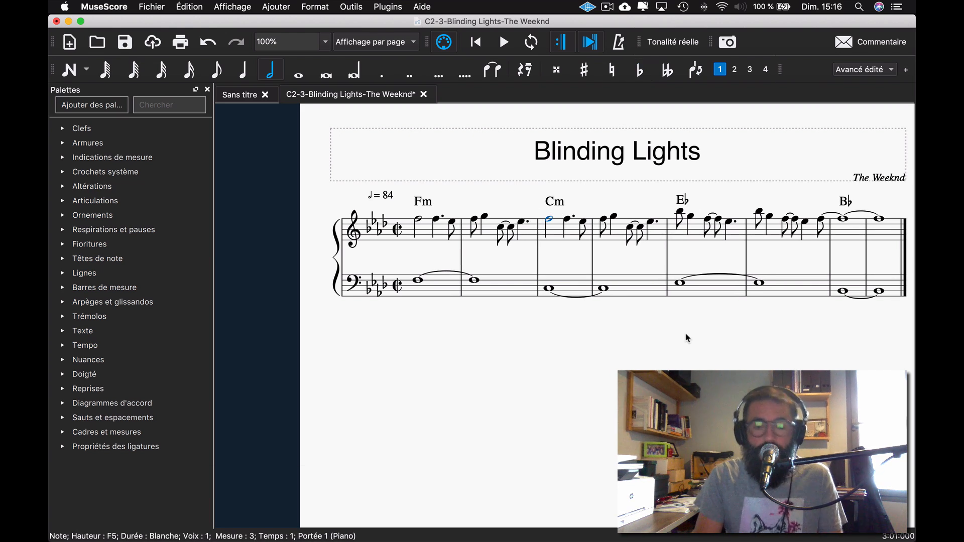
# - Run the F starting measure 3 through its enharmonic spellings again until it is written as F
pyautogui.press('j')
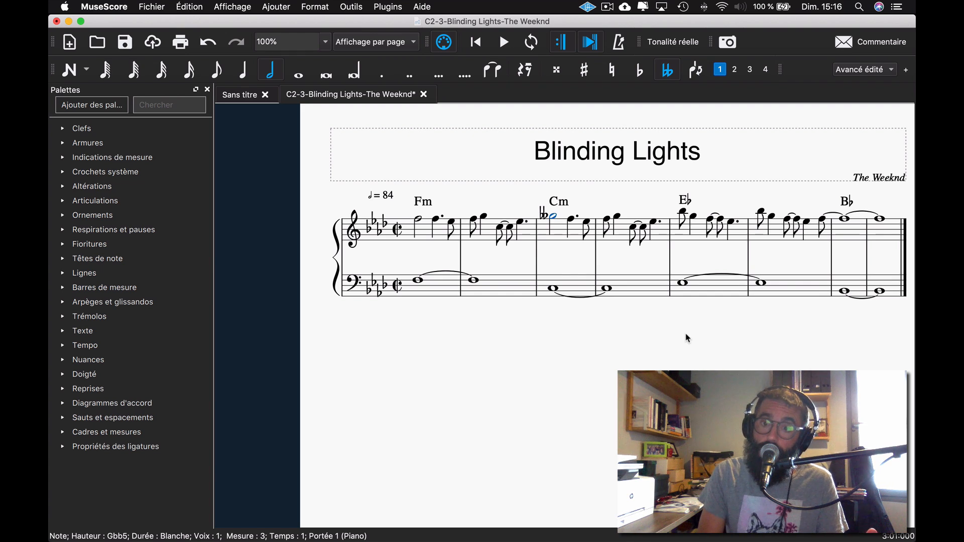
pyautogui.press('j')
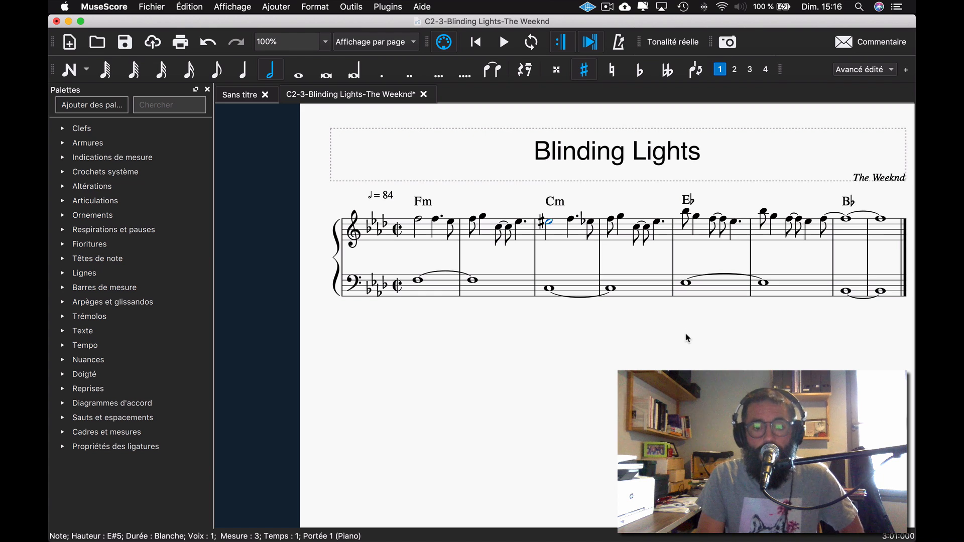
pyautogui.press('j')
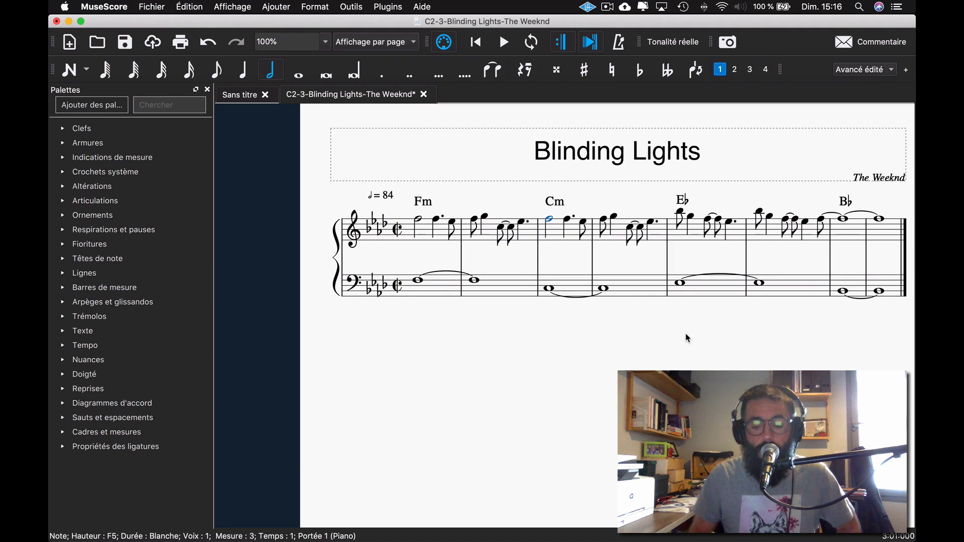
# - Shift the first treble note of measure 3 down and up by semitones, return it to F, and undo
pyautogui.press('Down')
pyautogui.press('Up')
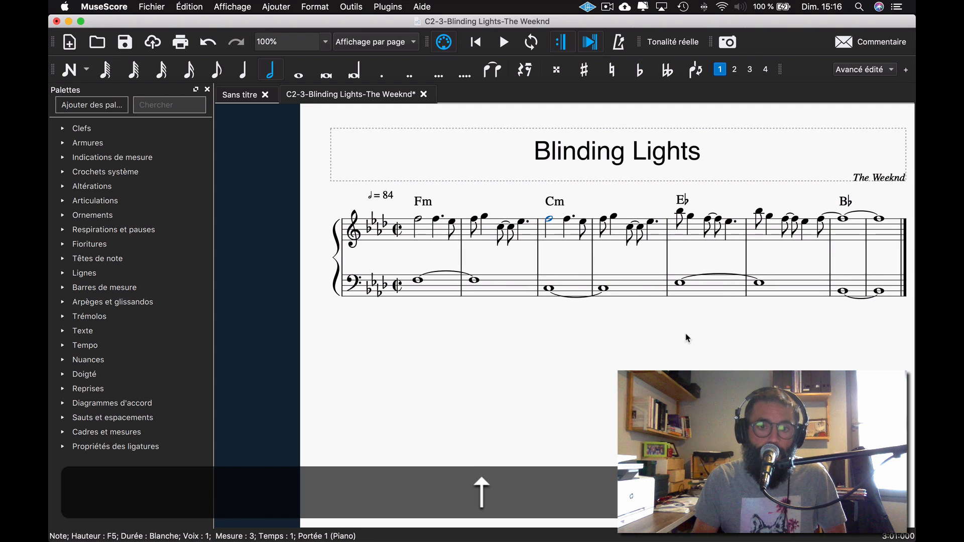
pyautogui.press('Up')
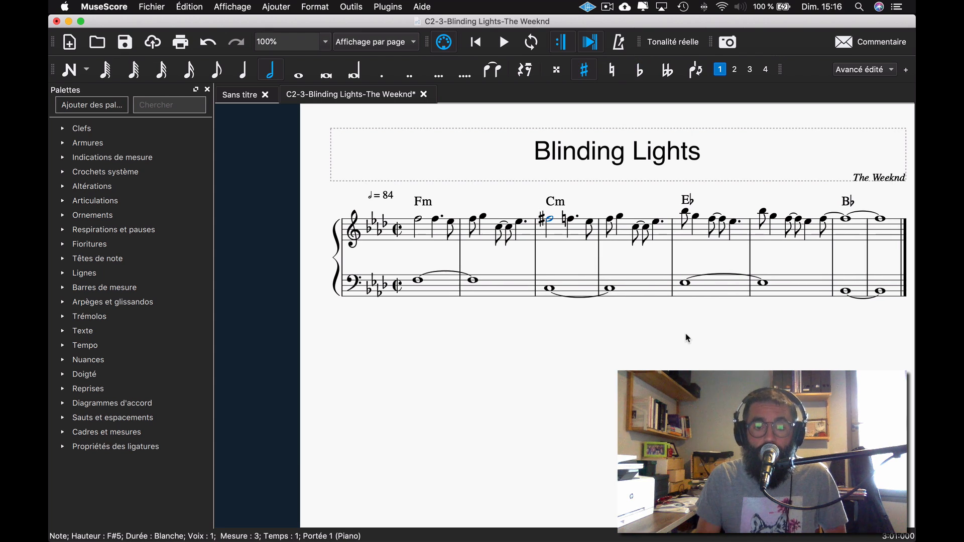
pyautogui.press('Up')
pyautogui.press('Down')
pyautogui.press('Down')
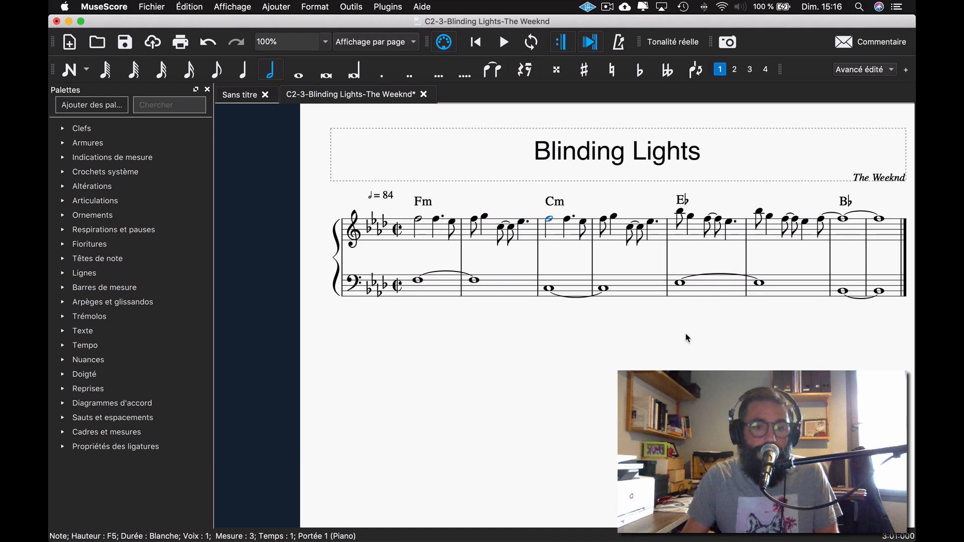
pyautogui.press('super+z')
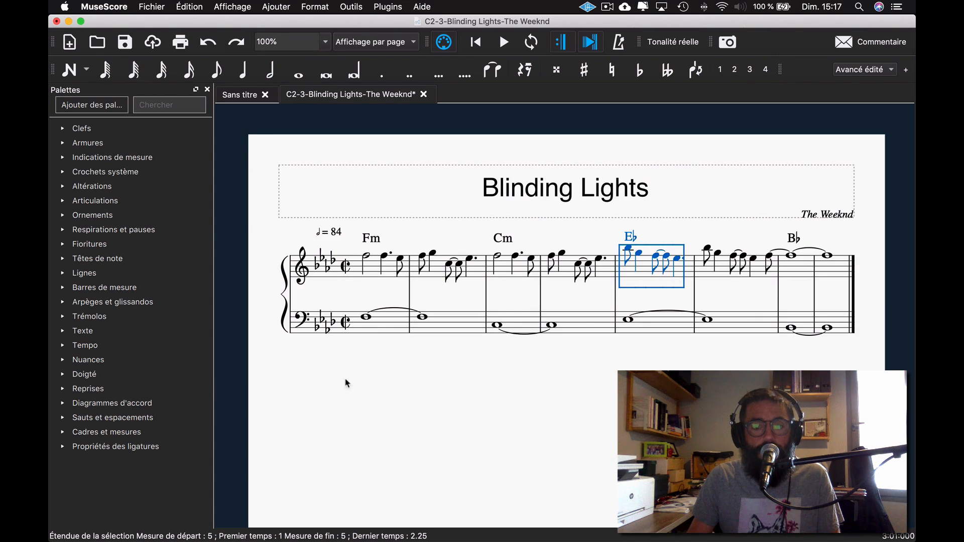
# - Select the bass staff of measures 1 and 2 and repeat that passage three times over the following measures
pyautogui.click(365, 318)
pyautogui.keyDown('shift'); pyautogui.click(388, 329); pyautogui.keyUp('shift')
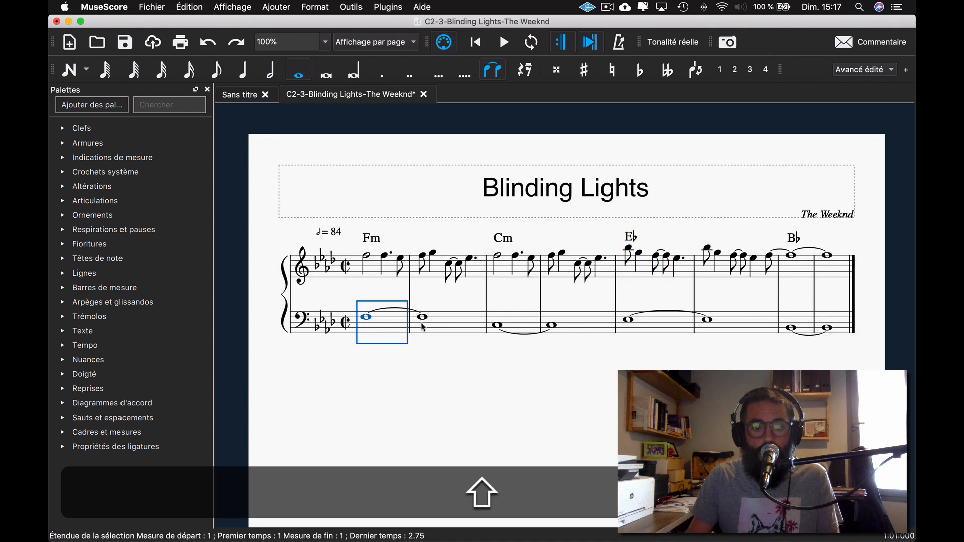
pyautogui.keyDown('shift'); pyautogui.click(431, 325); pyautogui.keyUp('shift')
pyautogui.press('r')
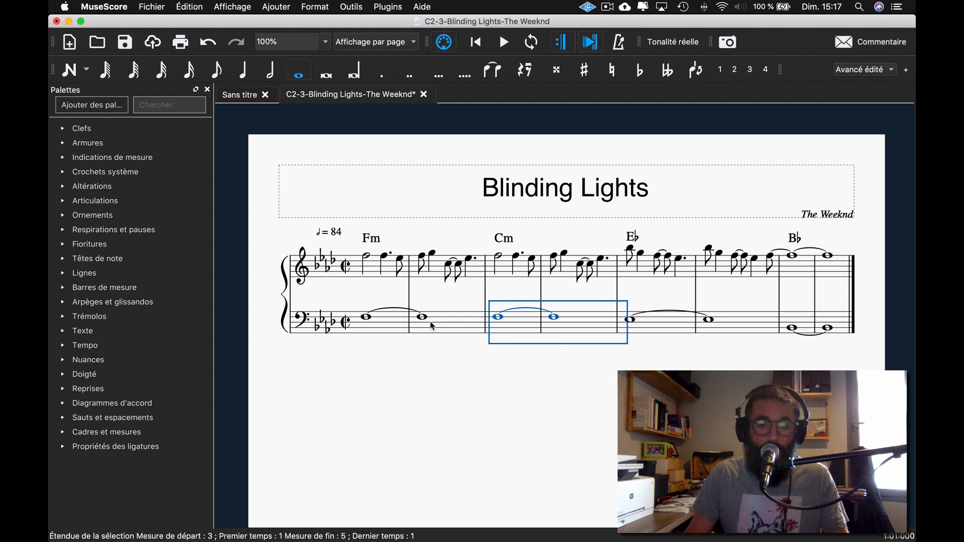
pyautogui.press('r')
pyautogui.press('r')
# - Undo the three repeats of the bass passage
pyautogui.press('super+z')
pyautogui.press('super+z')
pyautogui.press('super+z')
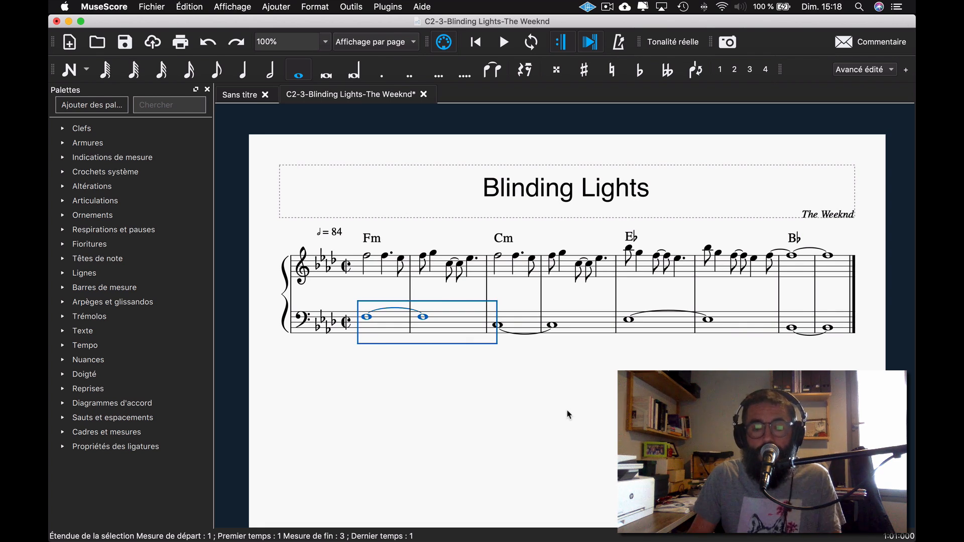
# - Make the bass notes and tie of measures 1 and 2 invisible, undo the change and clear the selection
pyautogui.hscroll(-1, 567, 410)
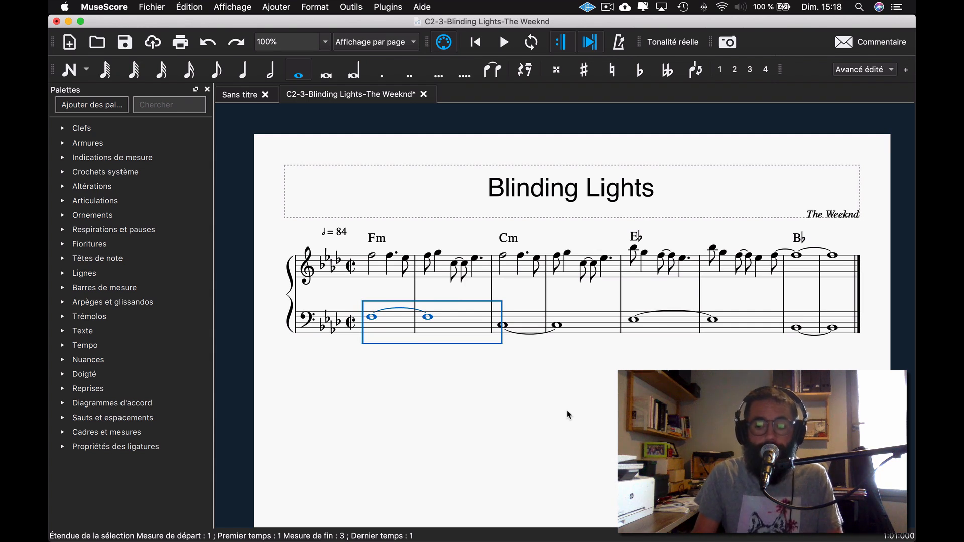
pyautogui.press('Escape')
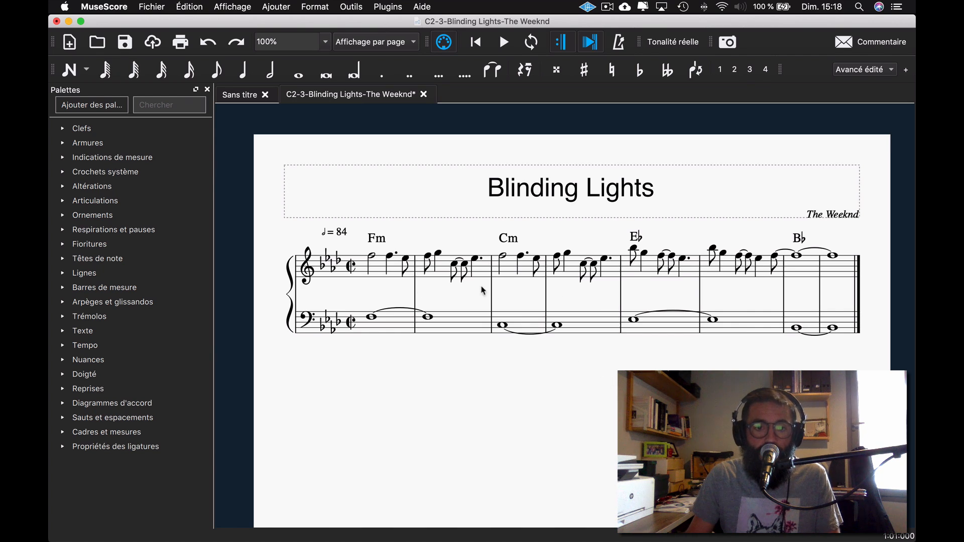
pyautogui.click(386, 332)
pyautogui.keyDown('shift'); pyautogui.click(444, 331); pyautogui.keyUp('shift')
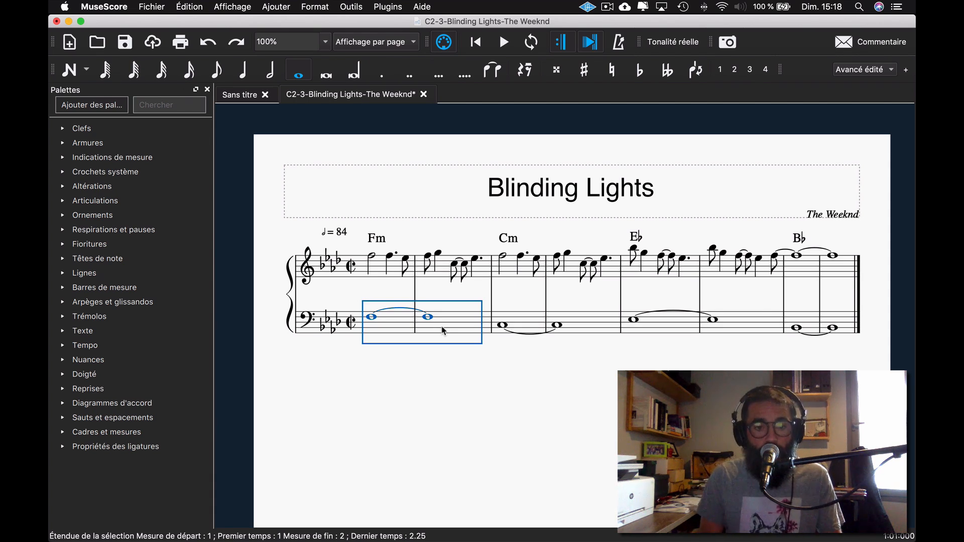
pyautogui.press('v')
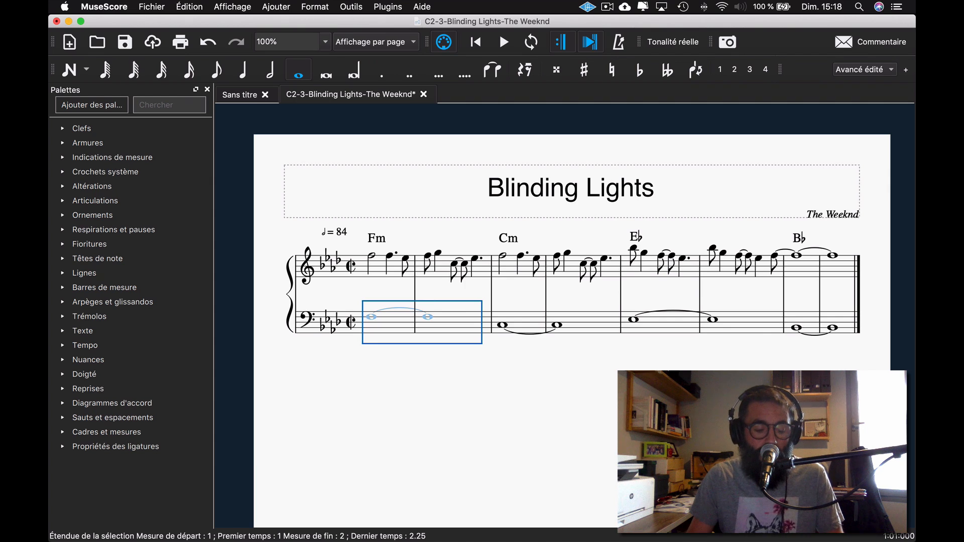
pyautogui.press('super+z')
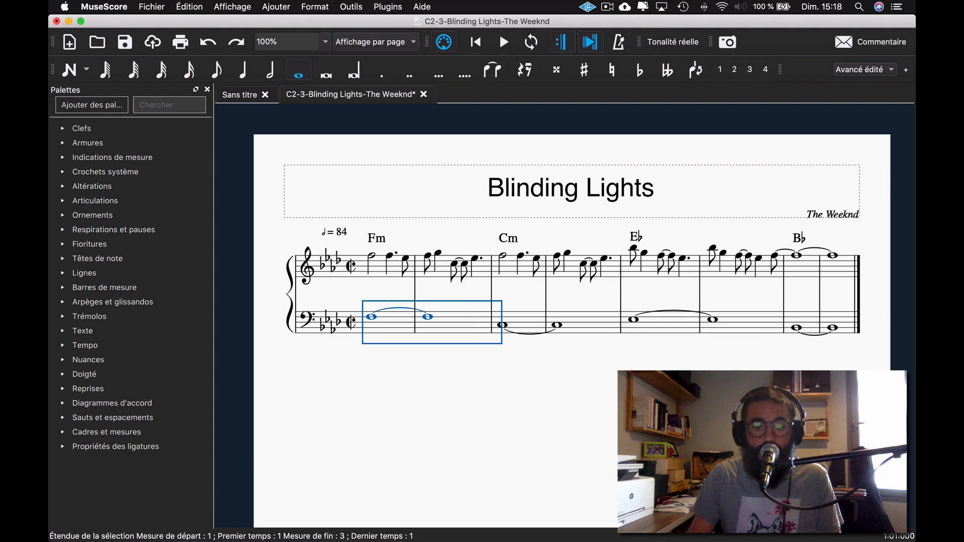
pyautogui.click(539, 438)
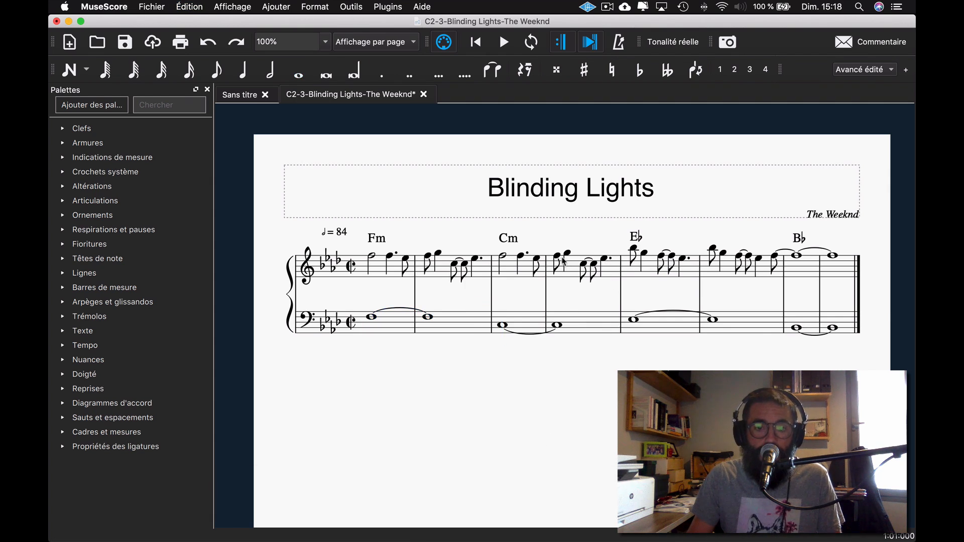
# - Flip the stem of the first treble note in measure 4 upward and back down, twice
pyautogui.click(558, 256)
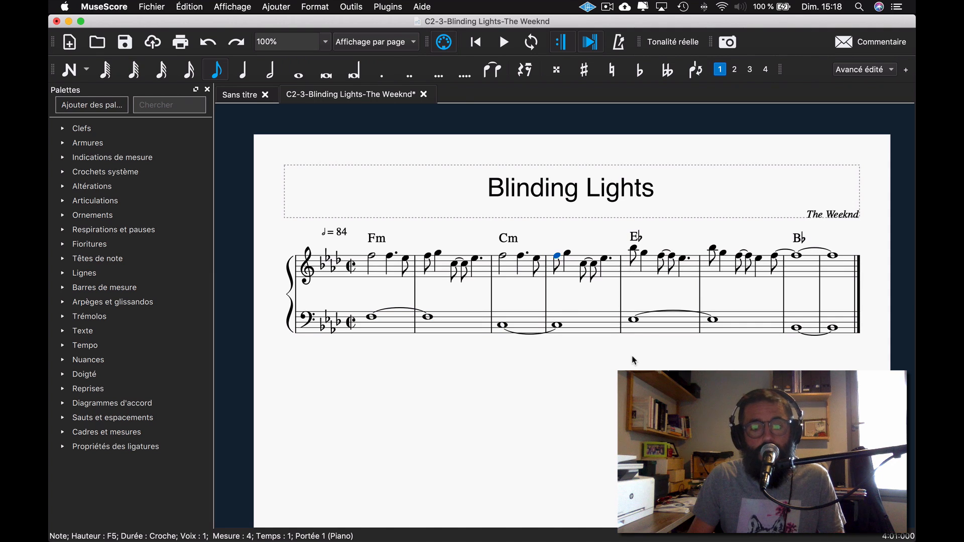
pyautogui.press('x')
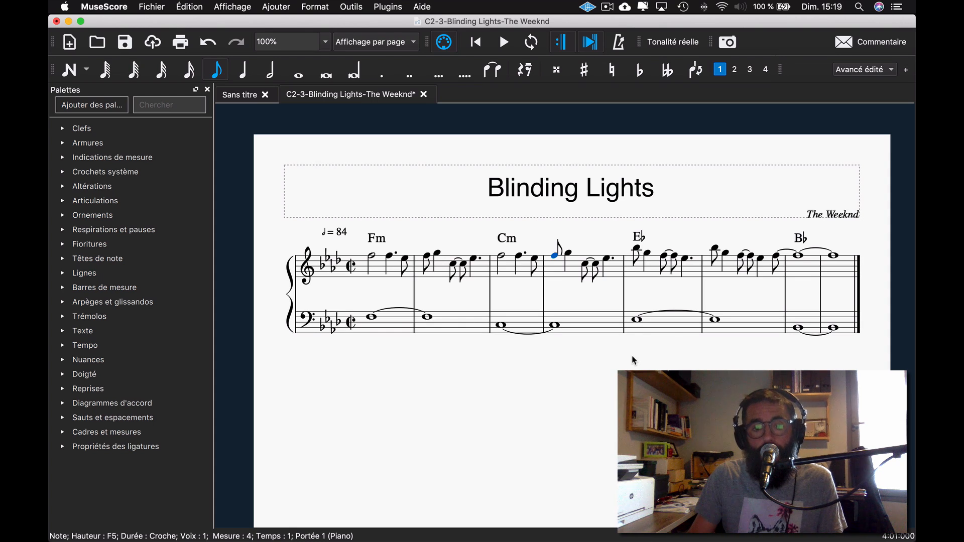
pyautogui.press('x')
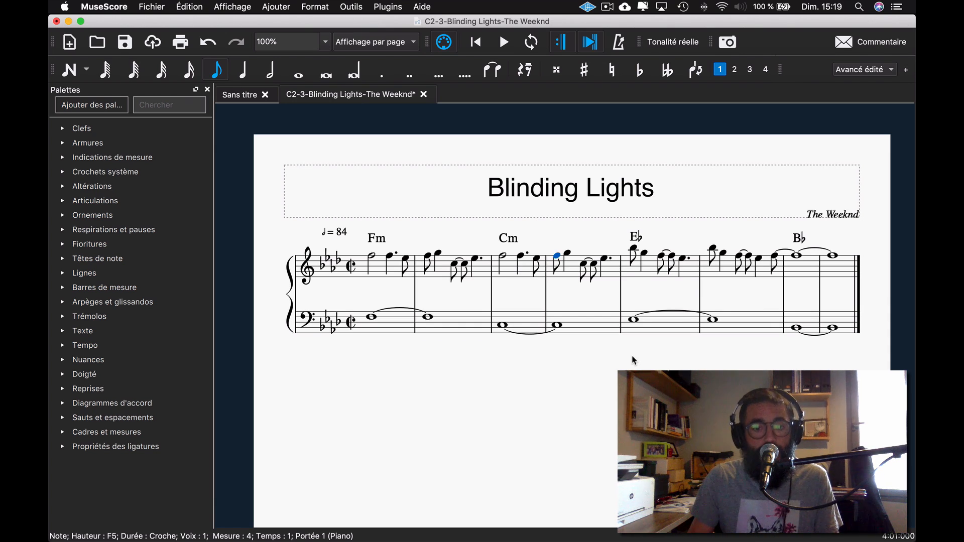
pyautogui.press('x')
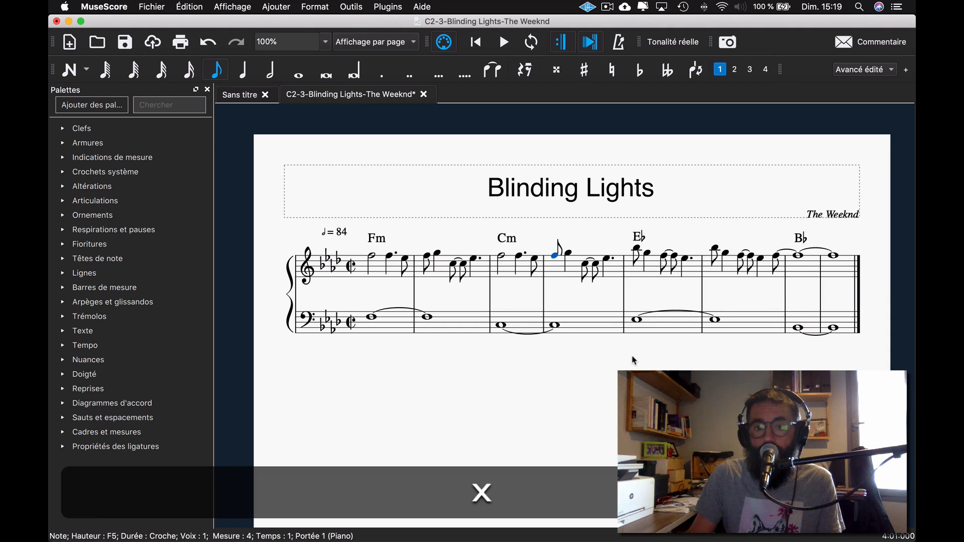
pyautogui.press('x')
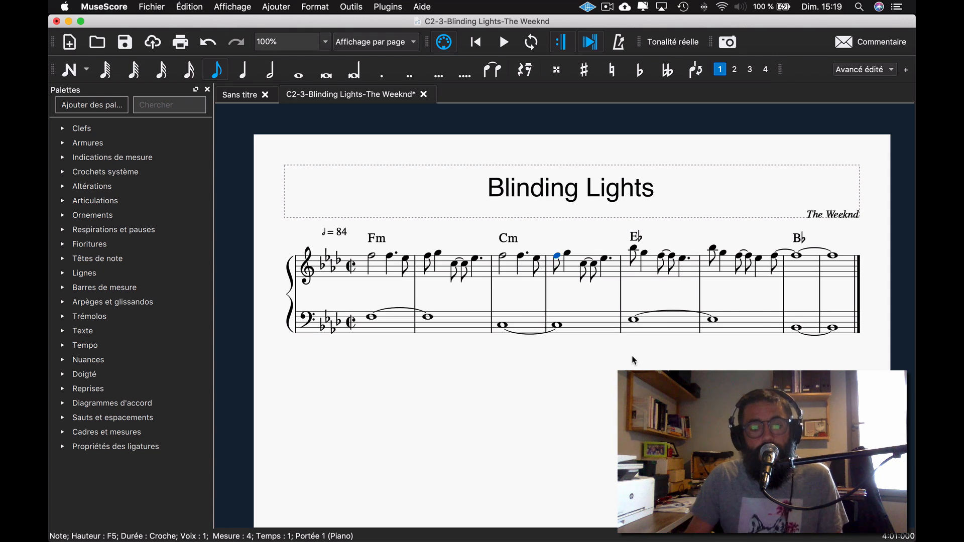
# - Add a crescendo hairpin to the treble staff of measure 3, undo it, and add a decrescendo hairpin there and delete it
pyautogui.click(504, 278)
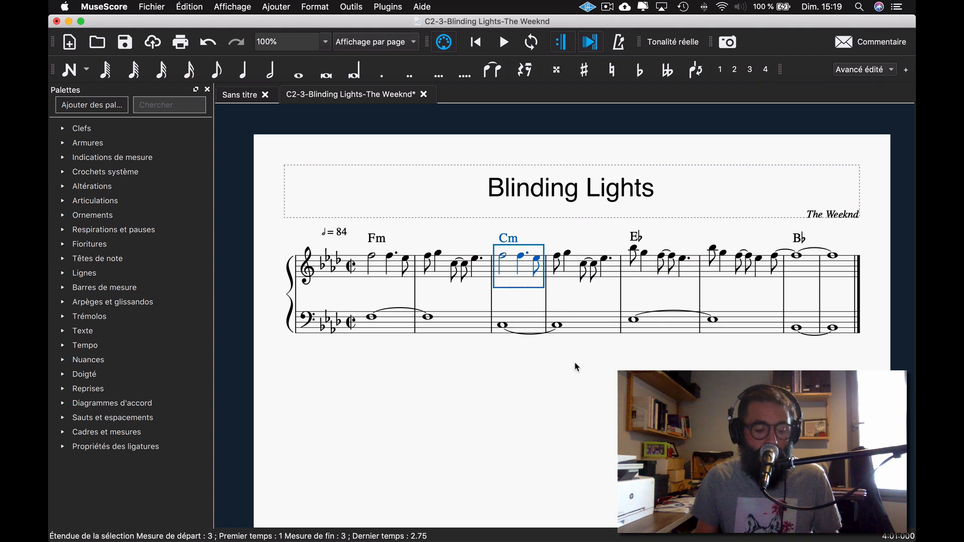
pyautogui.press('less')
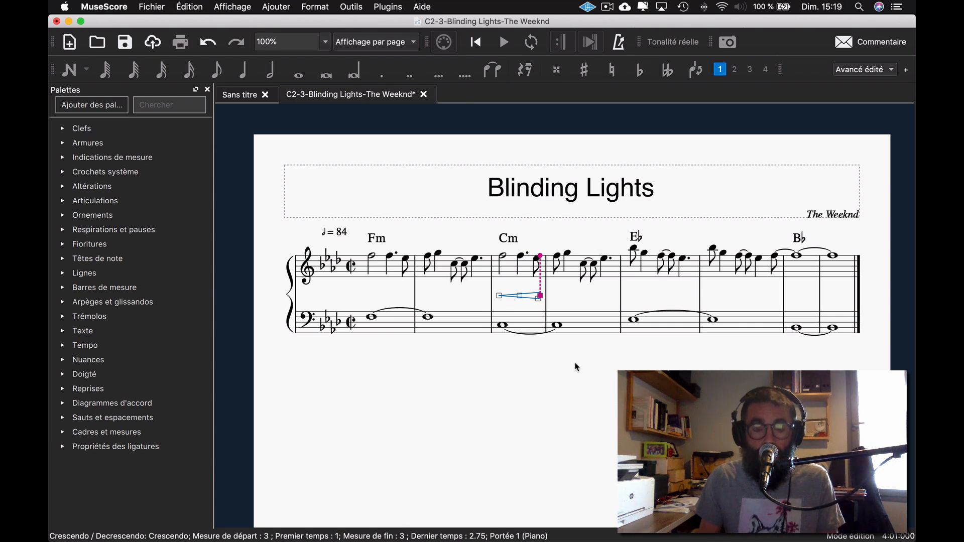
pyautogui.press('super+z')
pyautogui.press('>')
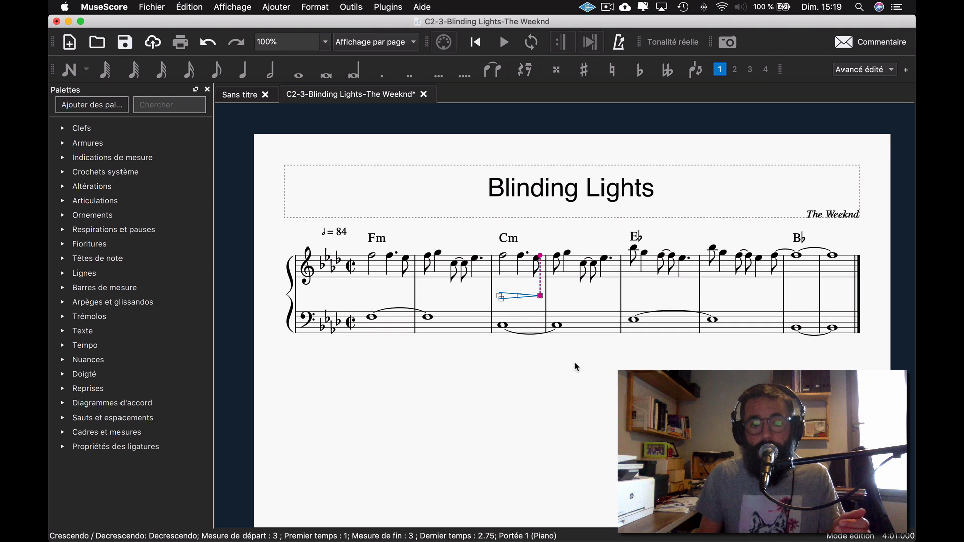
pyautogui.press('Delete')
# - Try a crescendo hairpin and a slur across the treble staff of measures 1 to 8, undoing each one
pyautogui.click(380, 280)
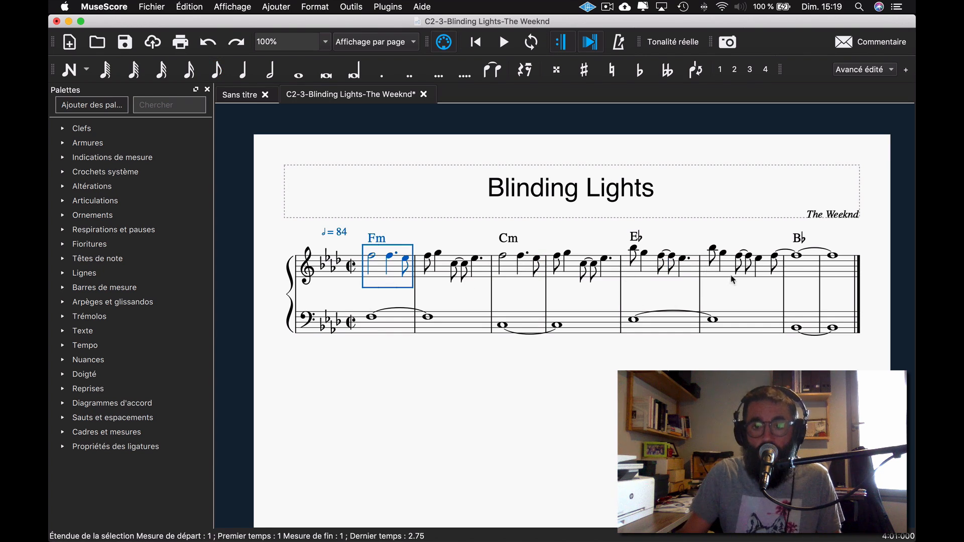
pyautogui.keyDown('shift'); pyautogui.click(832, 276); pyautogui.keyUp('shift')
pyautogui.press('less')
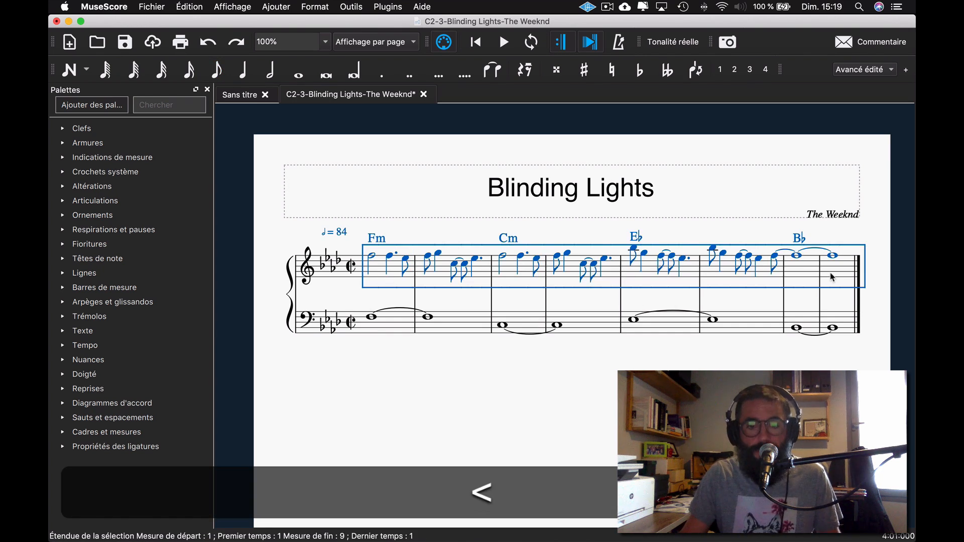
pyautogui.press('Escape')
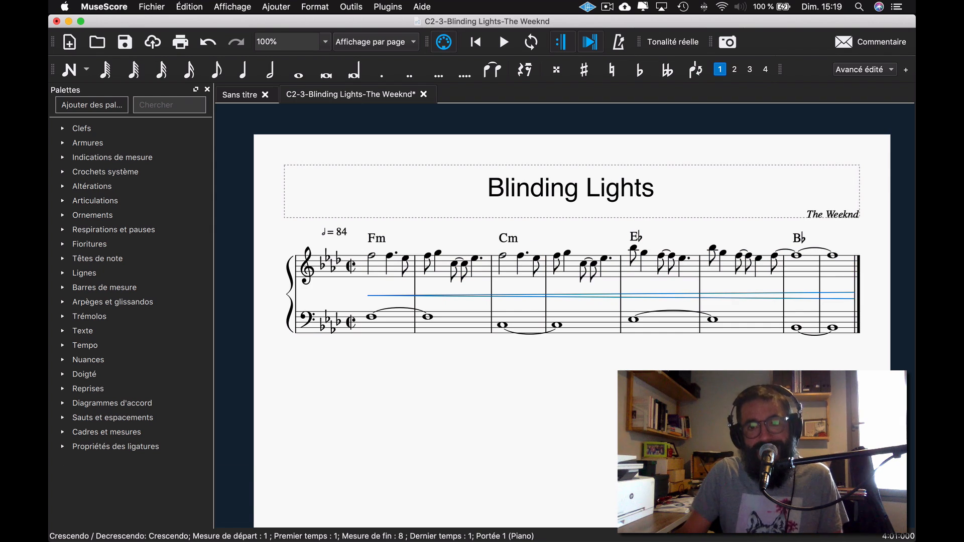
pyautogui.press('super+z')
pyautogui.press('s')
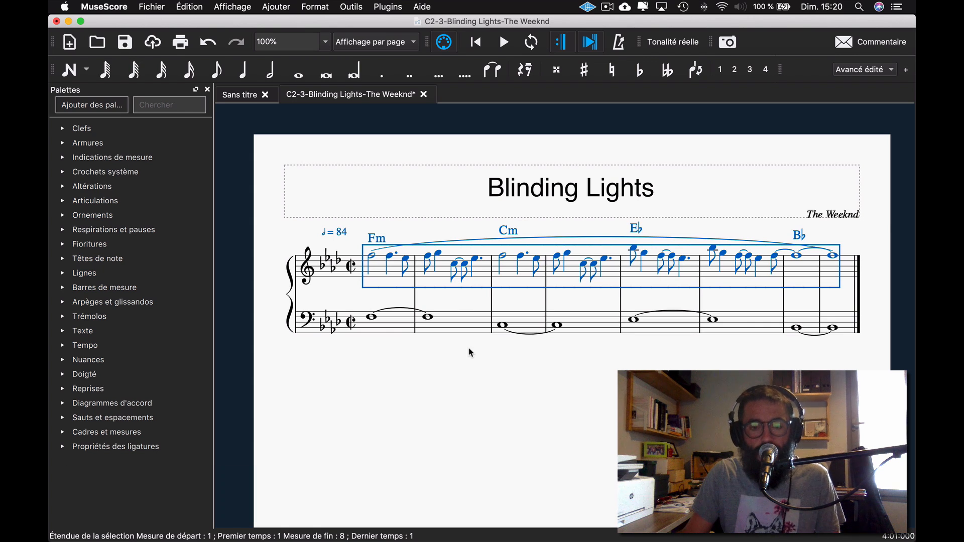
pyautogui.press('super+z')
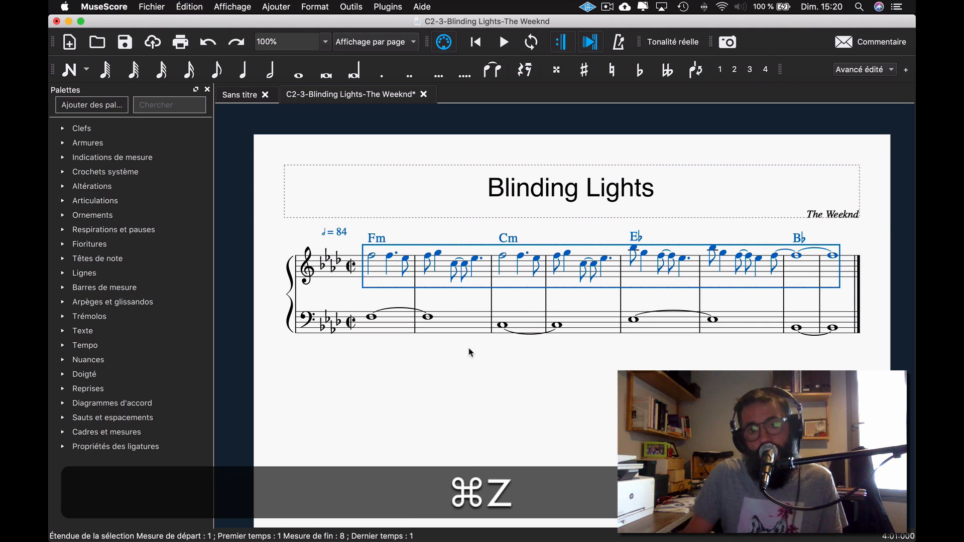